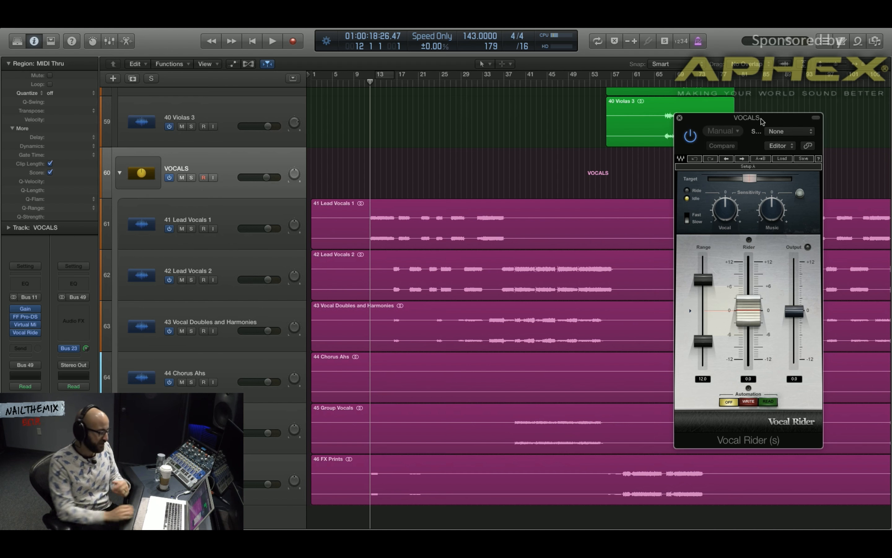
Step: Play the vocals from bar 12 and lower the Vocal Rider target to about -26.2
left_click(514, 88)
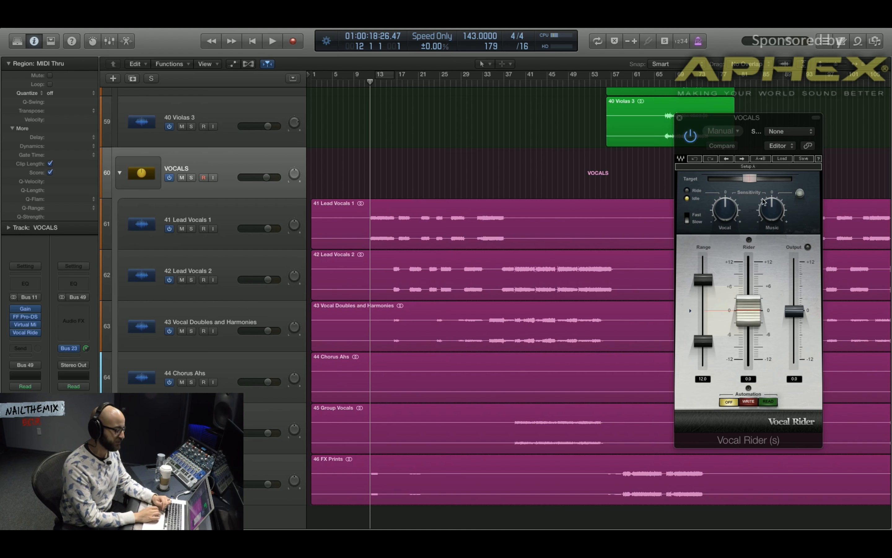
mouse_move(749, 178)
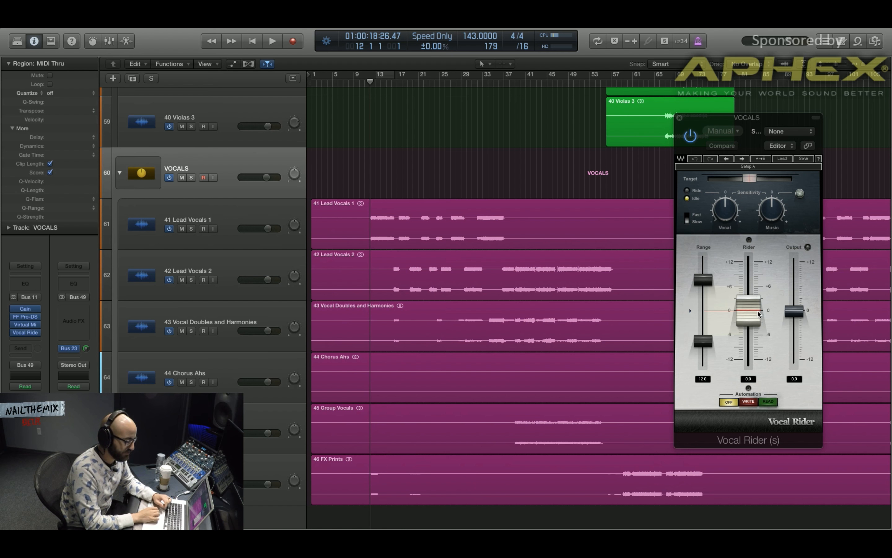
key("space")
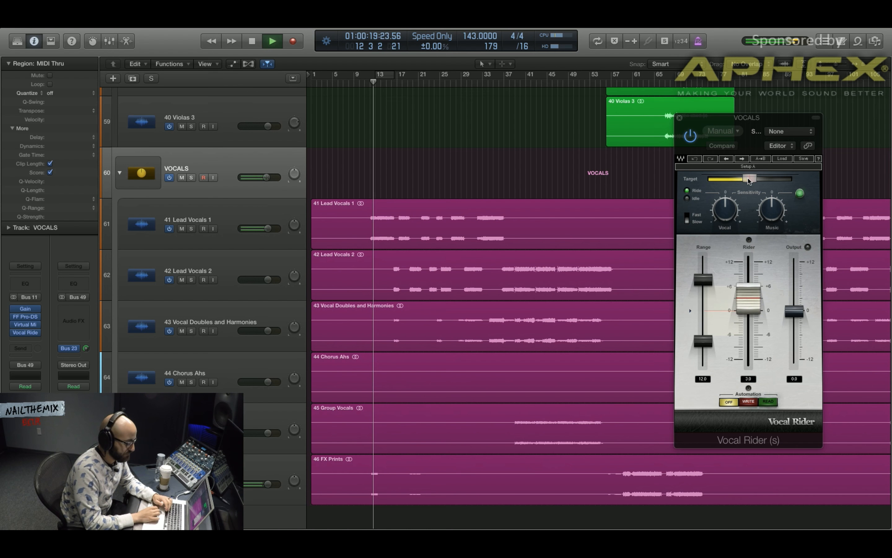
left_click_drag(748, 178, 738, 180)
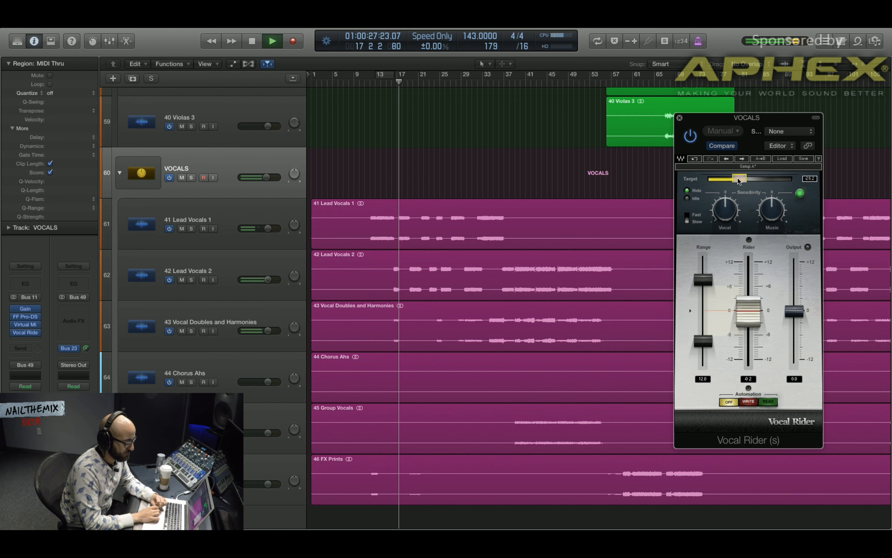
key("space")
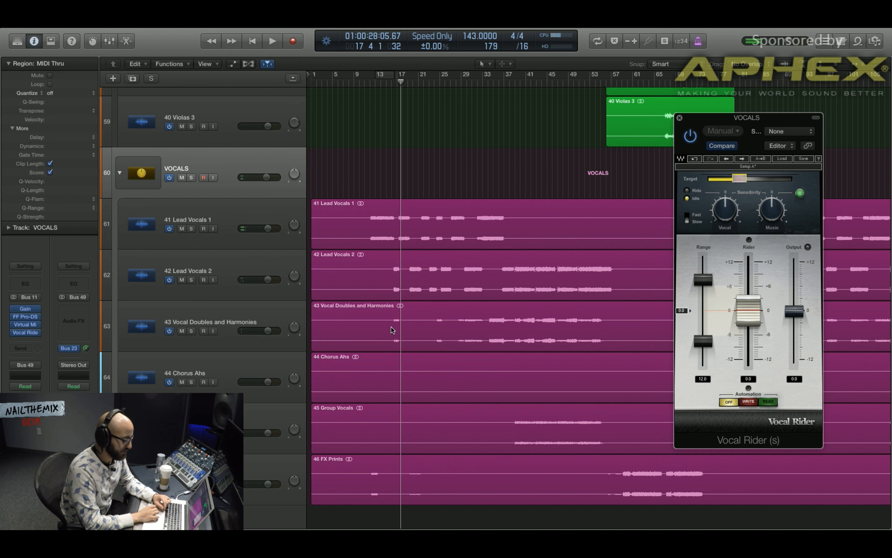
Step: Play the vocals from about bar 15 to audition the rider's response, and return the playhead to about bar 11
left_click(391, 82)
left_click(389, 81)
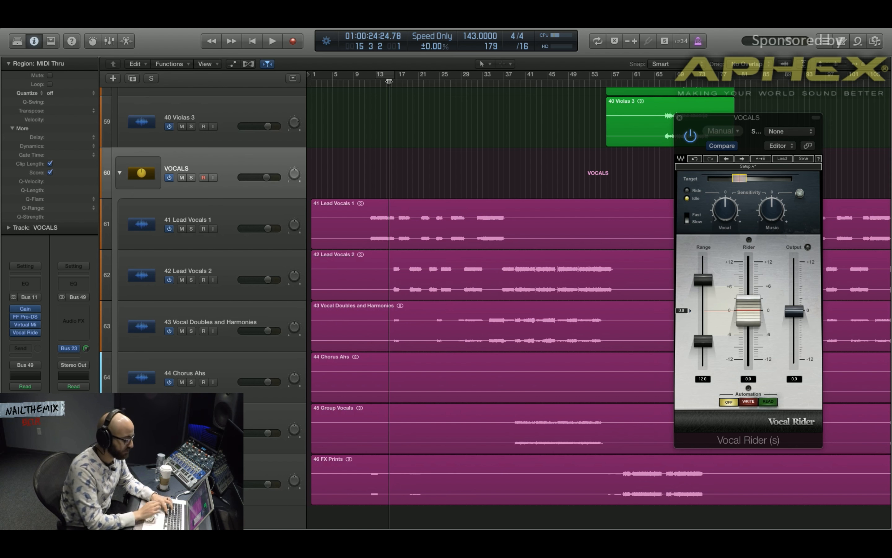
key("space")
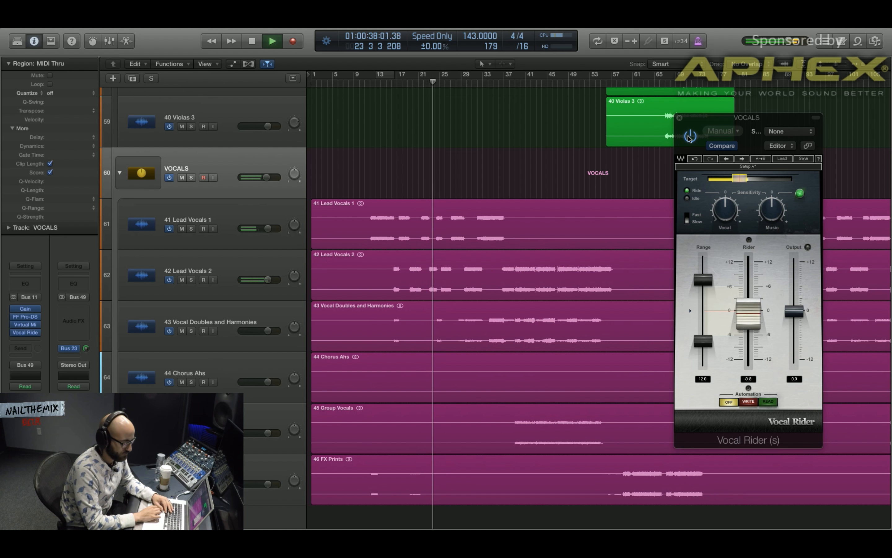
key("space")
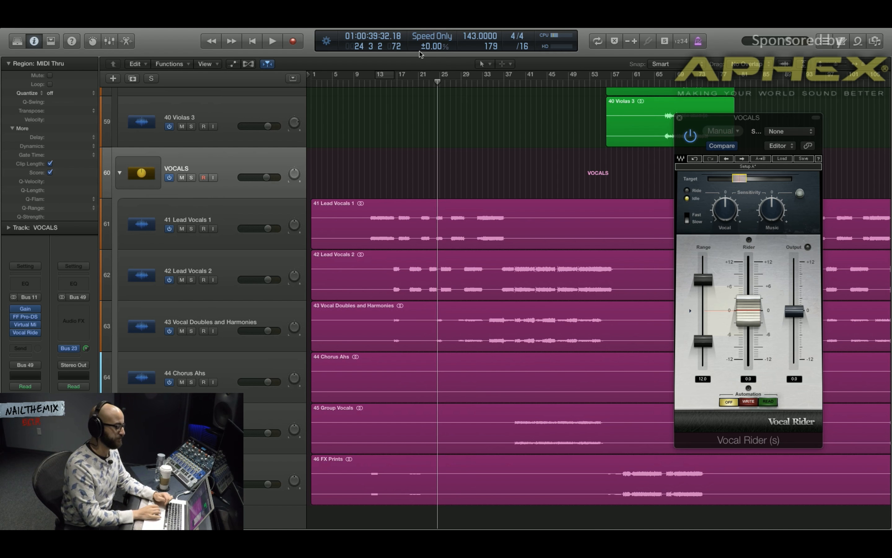
left_click(365, 83)
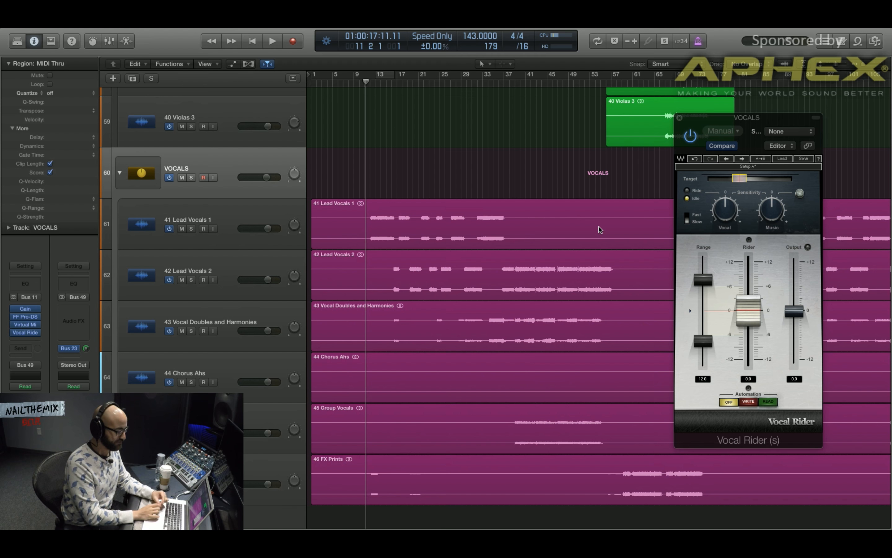
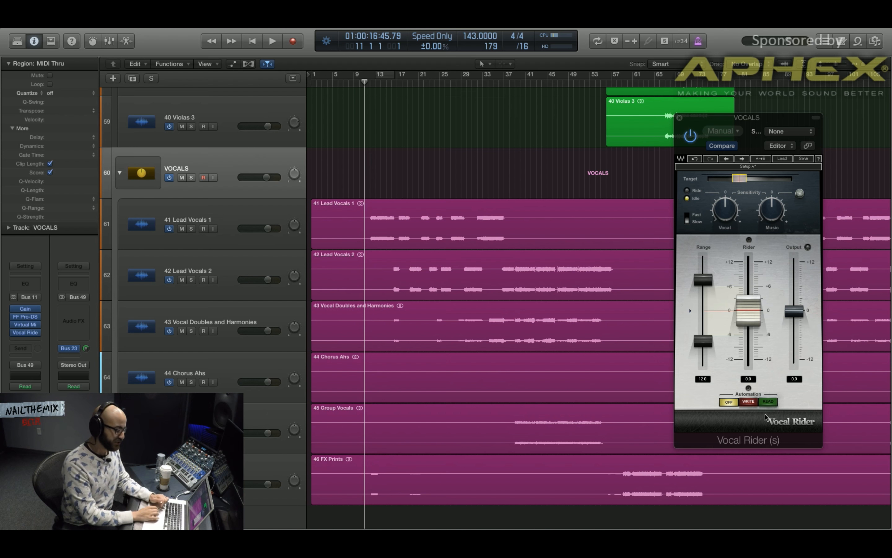
Step: Set Vocal Rider's automation to Write and show its Rider Fader parameter in the VOCALS track's automation lane
left_click(745, 401)
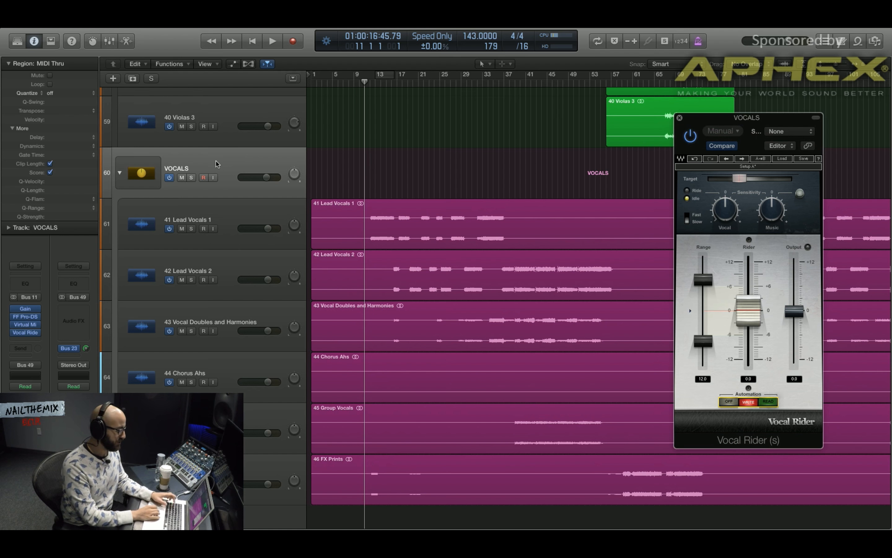
key("a")
left_click(226, 184)
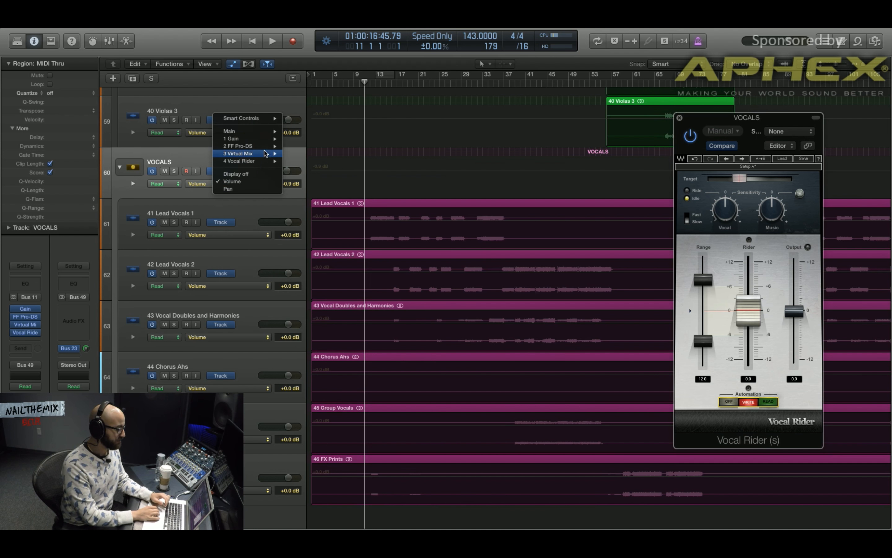
mouse_move(265, 161)
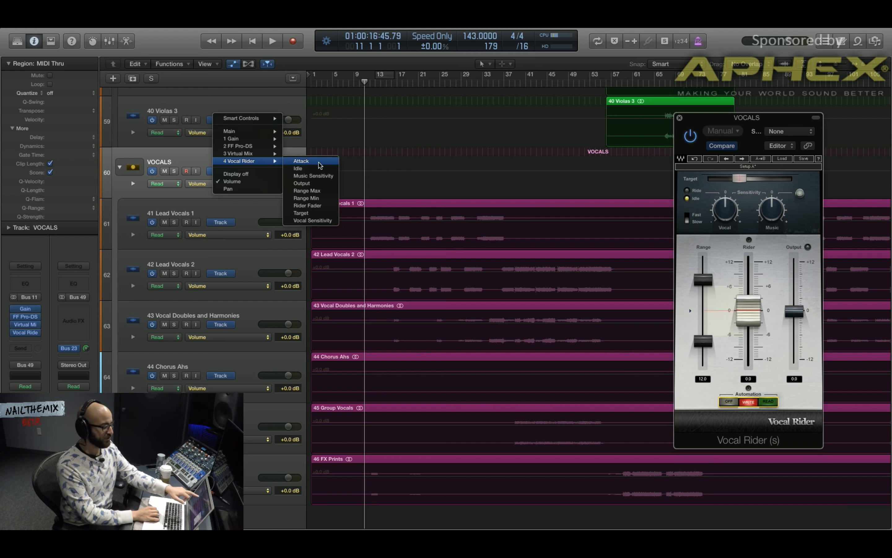
left_click(319, 205)
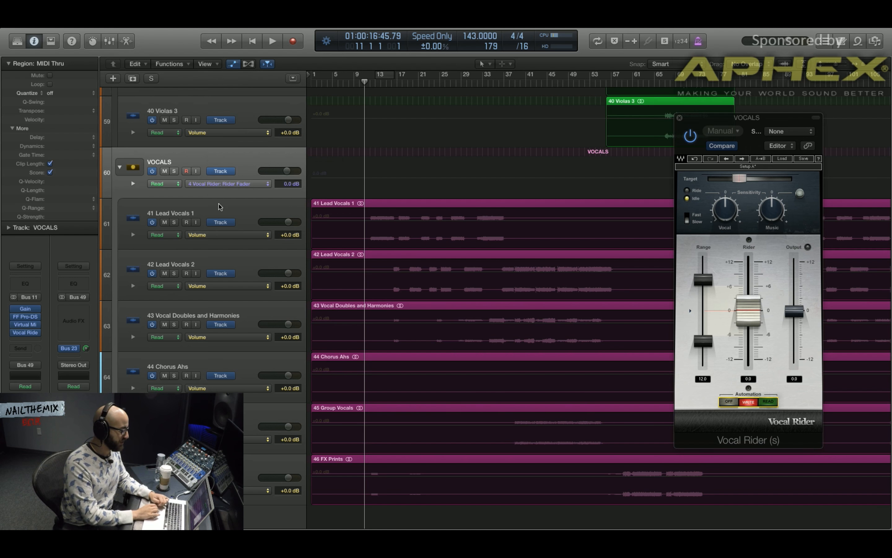
Step: Set the VOCALS track's automation mode to Touch and move the playhead back to bar 10
left_click(165, 184)
left_click(166, 192)
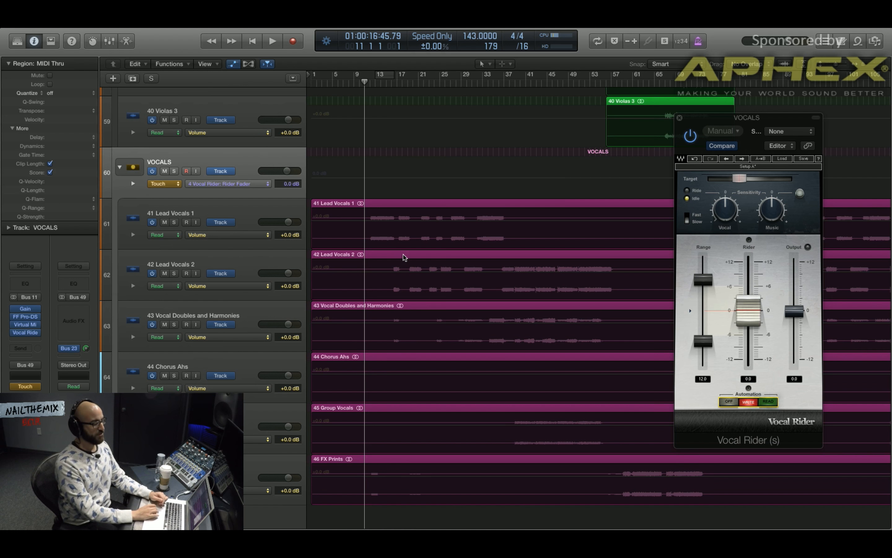
key("comma")
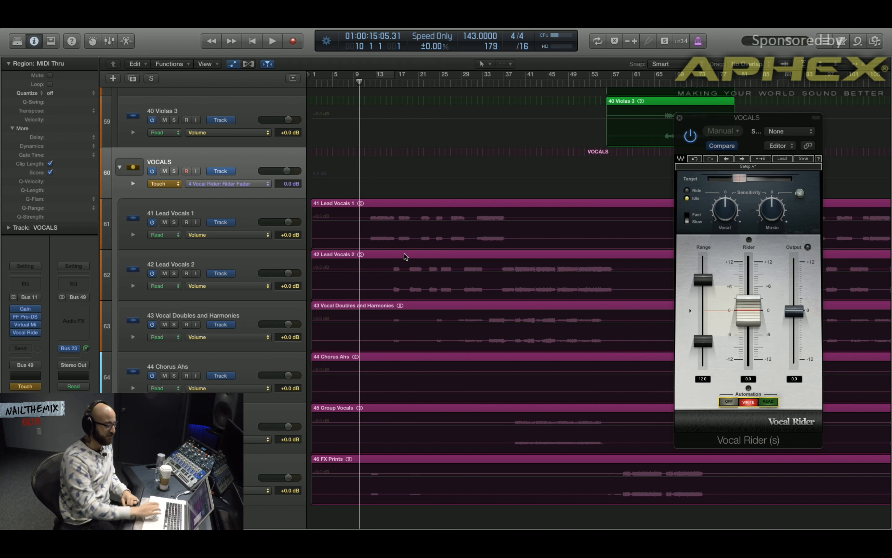
left_click(613, 83)
left_click_drag(363, 77, 595, 82)
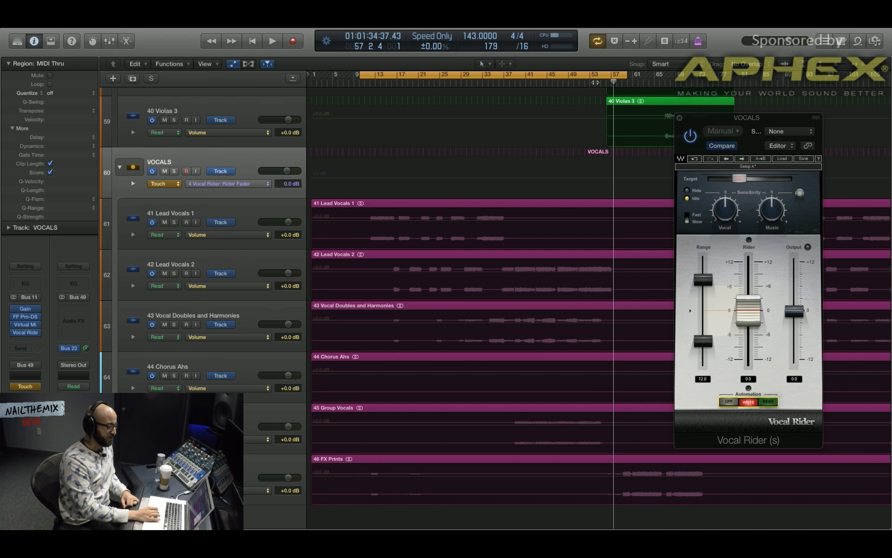
left_click(595, 81)
left_click(572, 73)
Step: Marquee-select about bars 8 to 58 of 41 Lead Vocals 1 and play through to write the Rider Fader automation
left_click_drag(346, 220, 621, 248)
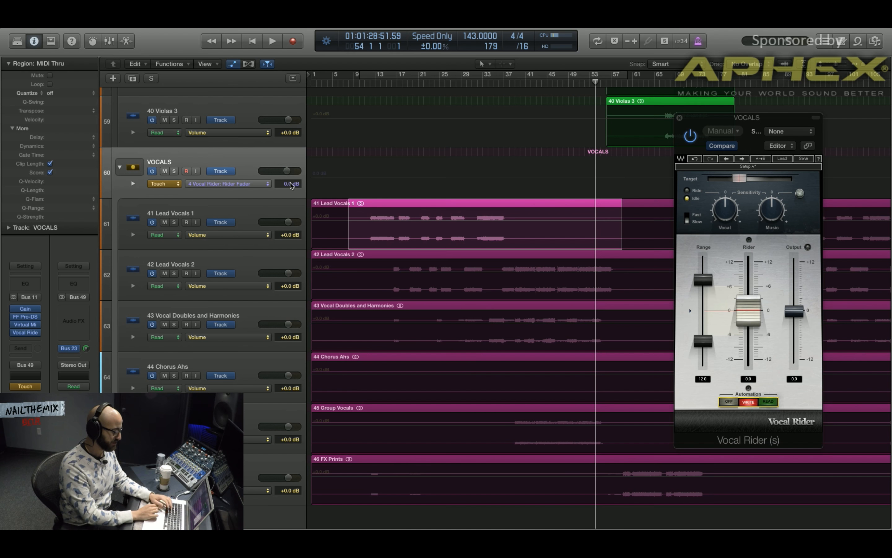
key("space")
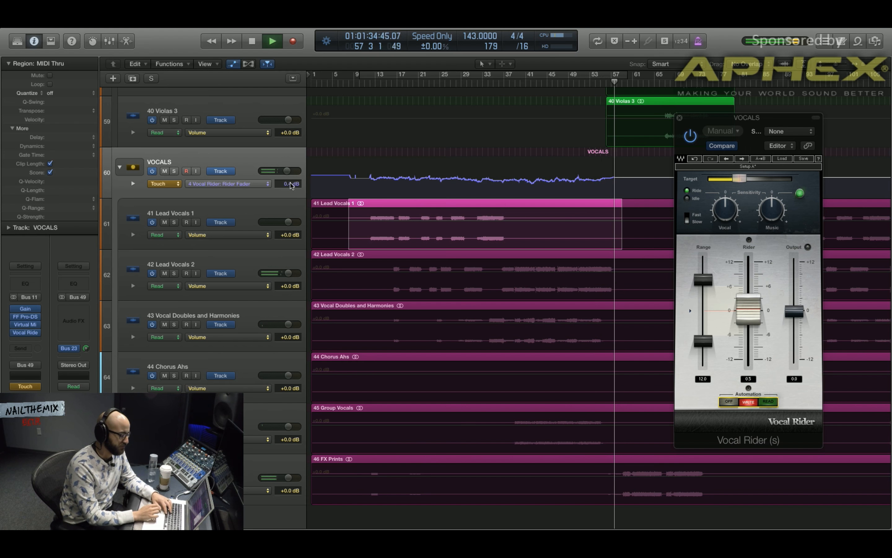
key("space")
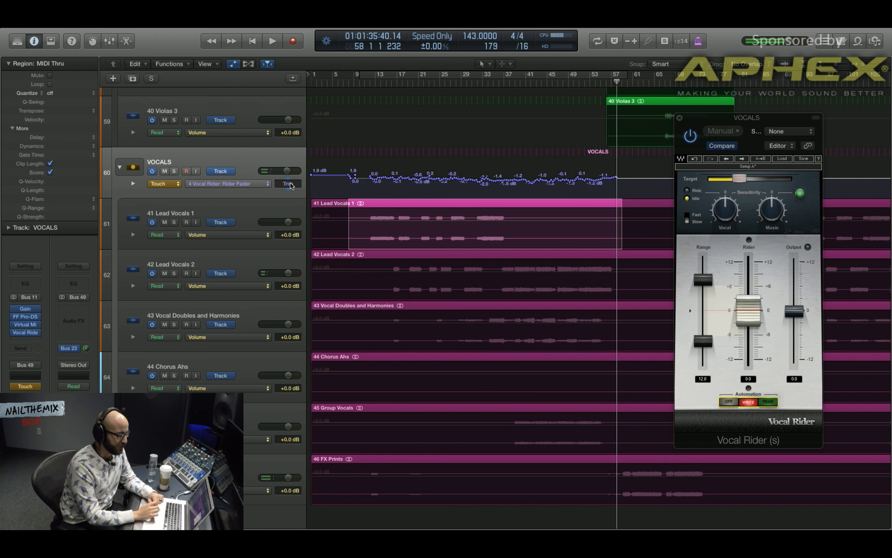
Step: Delete the stray Rider Fader points around bars 8 and 9 on VOCALS and set the first point to 0.0 dB
left_click(359, 170)
left_click_drag(339, 175, 327, 183)
key("super+Down")
key("super+Down")
key("super+Down")
key("super+Down")
key("super+Right")
key("super+Right")
key("super+Right")
key("super+Right")
key("super+Right")
key("super+Right")
key("super+Right")
key("super+Right")
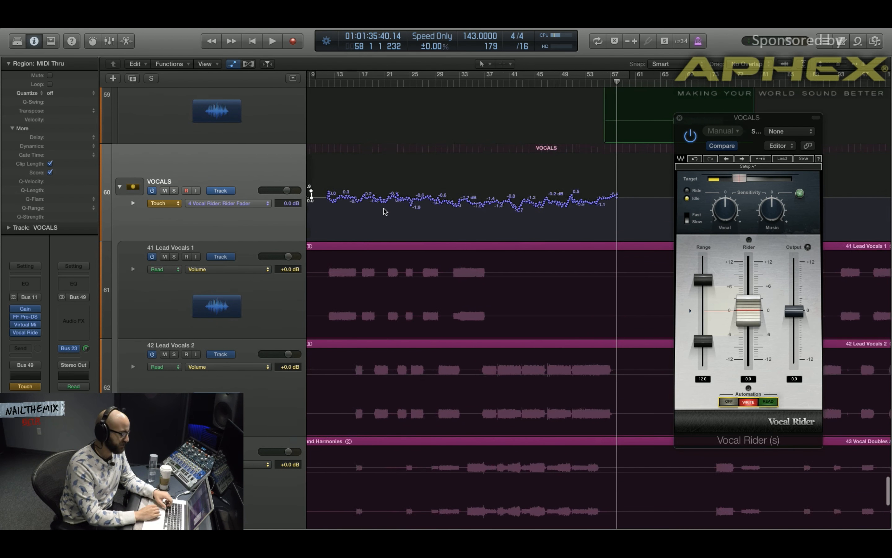
scroll(384, 211, "left", 20)
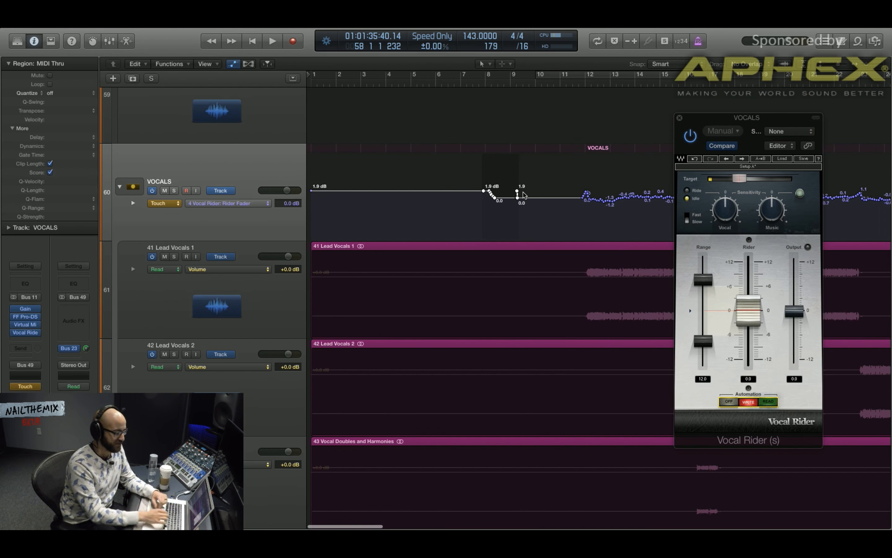
key("Delete")
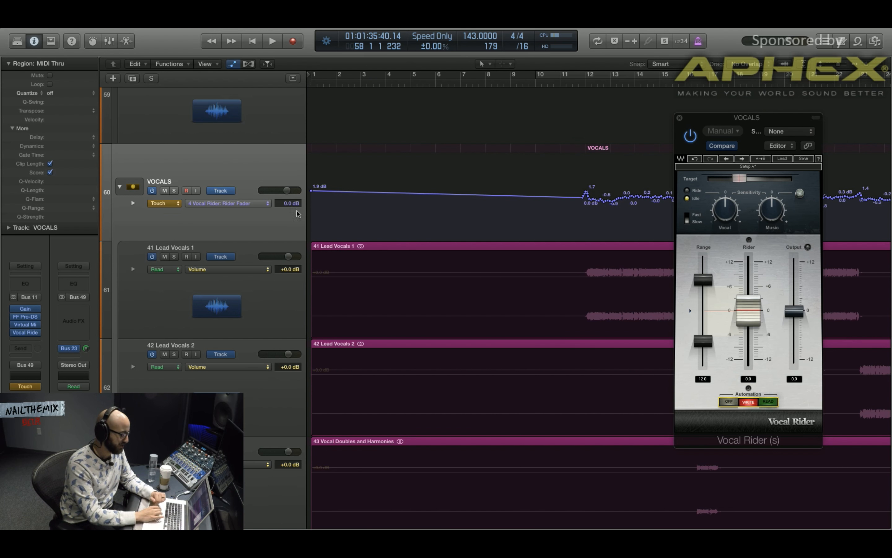
double_click(312, 195)
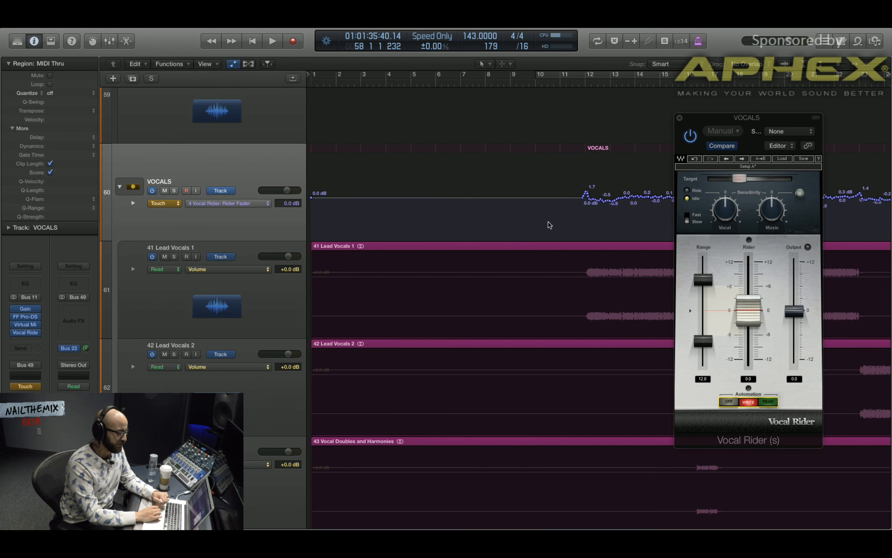
Step: Close the Vocal Rider window and delete the bump of Rider Fader points at the vocal's entrance near bar 12
key("super+Right")
key("super+Right")
key("super+Right")
scroll(550, 224, "right", 15)
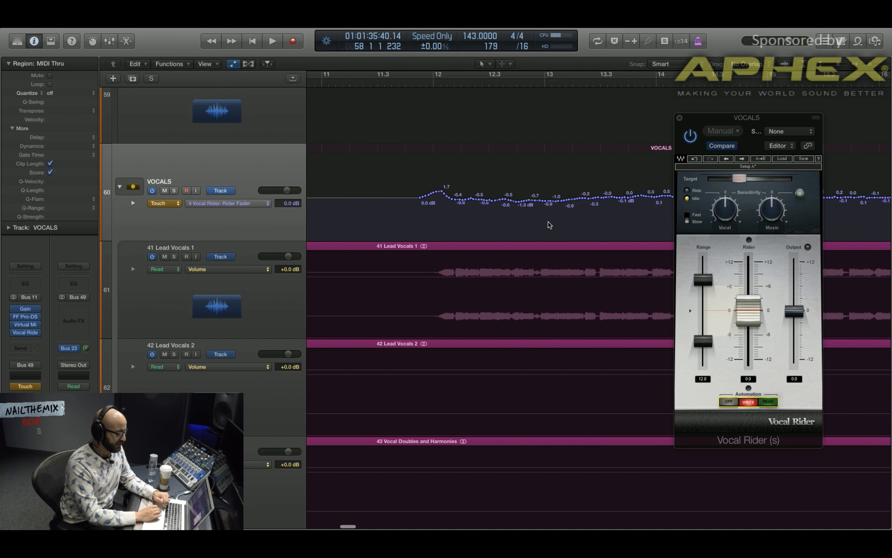
left_click(679, 118)
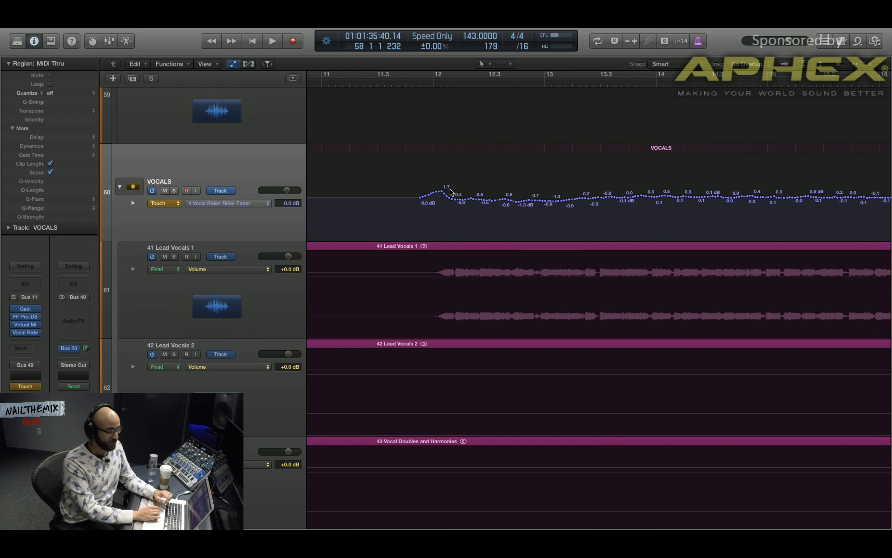
left_click_drag(449, 189, 410, 212)
key("Delete")
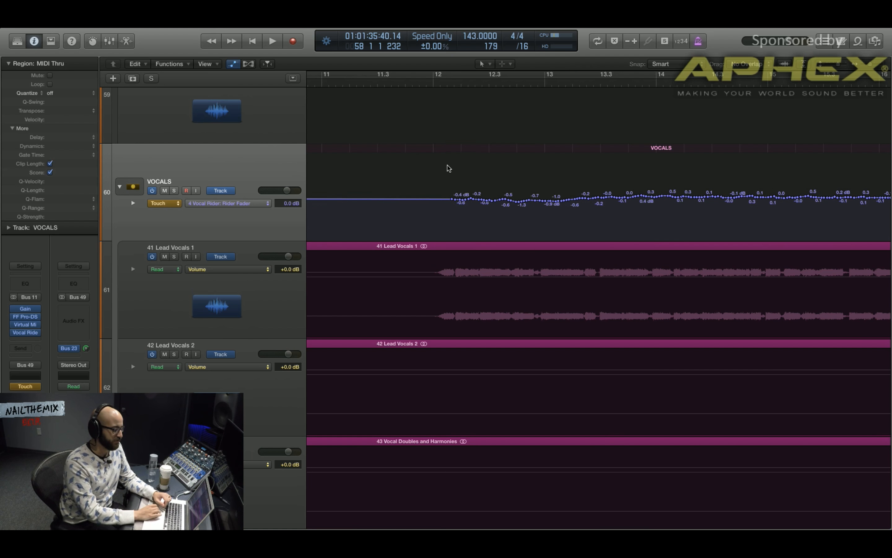
Step: Examine the written Rider Fader automation along the VOCALS track from bar 14 to its end
scroll(449, 169, "right", 10)
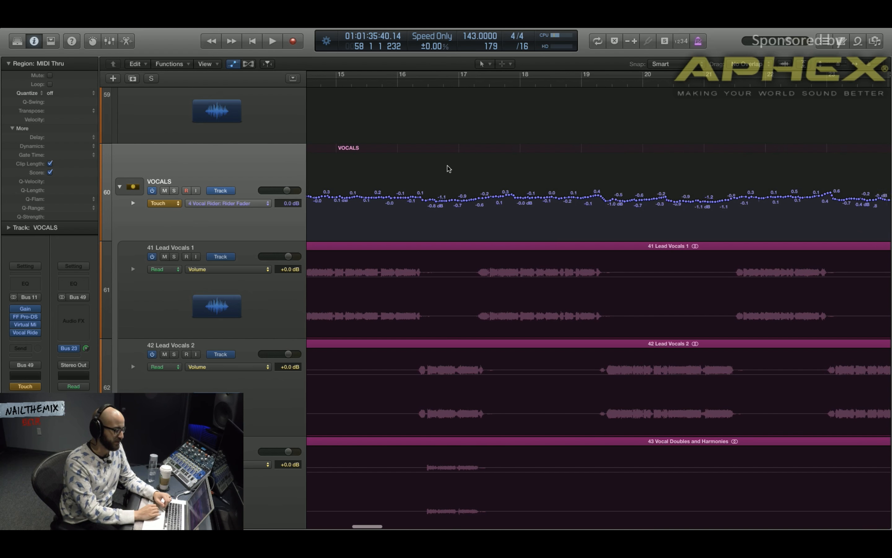
scroll(449, 168, "right", 5)
scroll(448, 168, "right", 13)
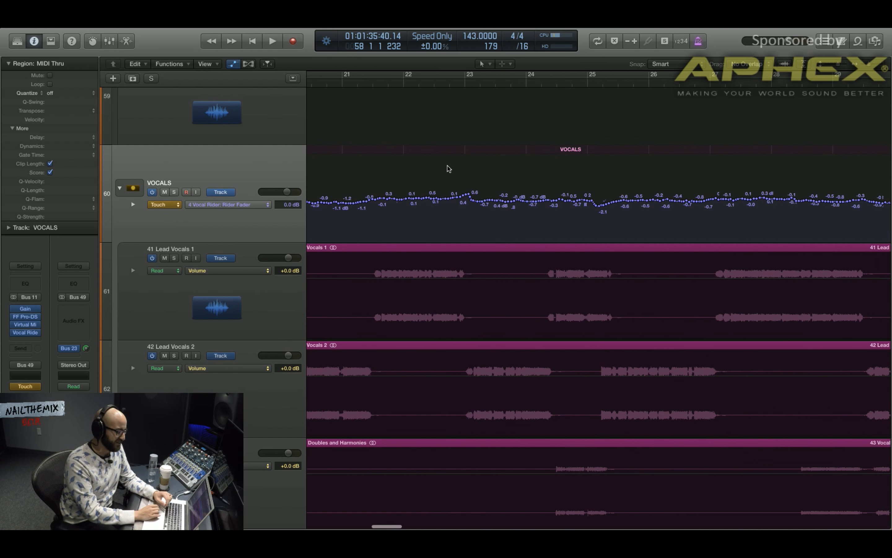
key("super+Left")
key("super+Left")
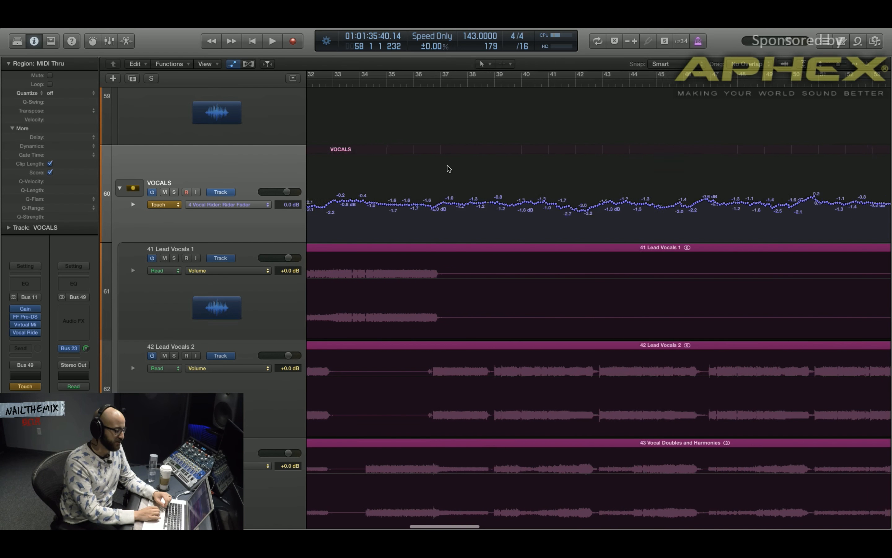
scroll(447, 165, "left", 6)
key("super+Left")
key("super+Left")
key("super+Left")
key("super+Left")
key("super+Left")
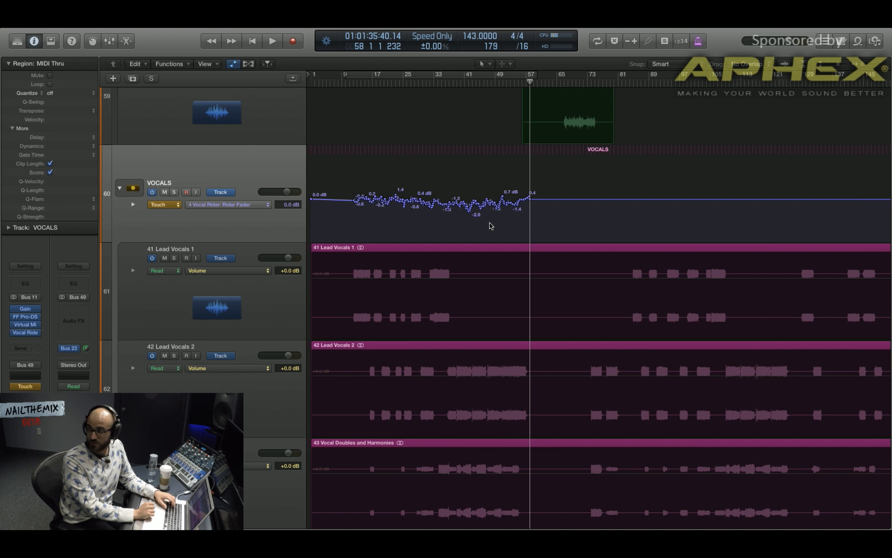
Step: Hide the track automation and place the playhead at bar 37, where the 41 Lead Vocals 1 phrase ends
key("a")
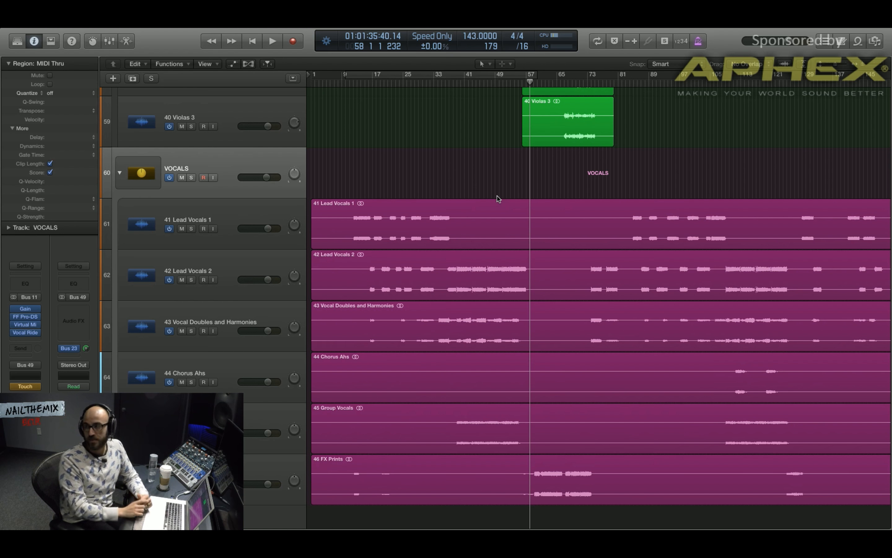
key("super+Right")
key("super+Right")
key("super+Right")
scroll(518, 207, "left", 10)
scroll(519, 207, "left", 5)
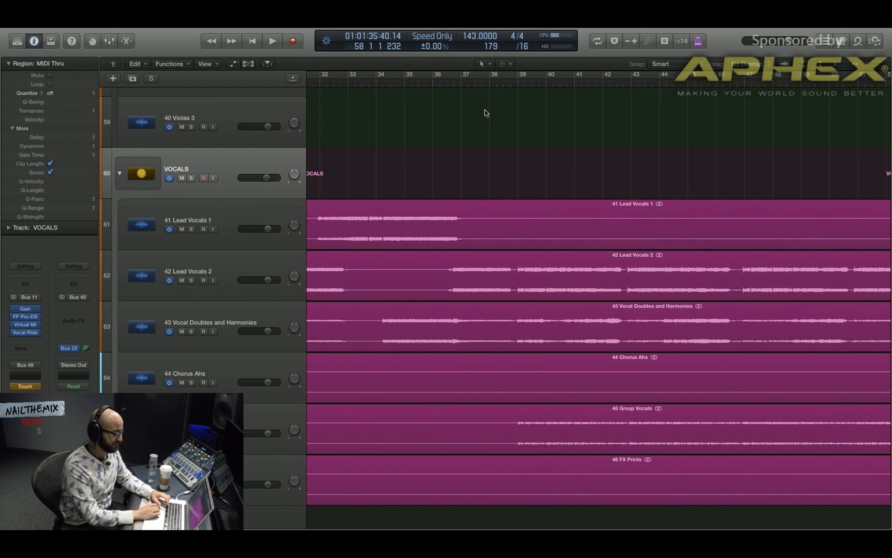
left_click(460, 81)
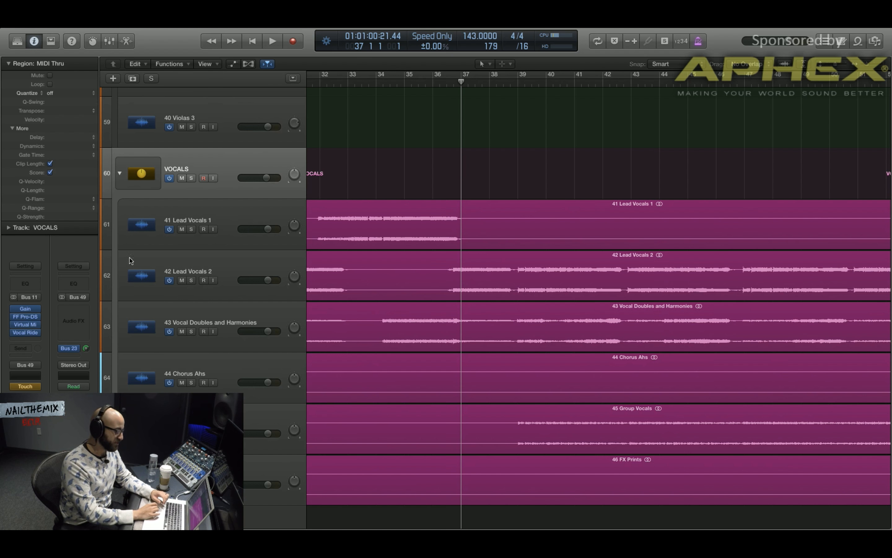
Step: Switch the VOCALS track's automation mode to Read and set Vocal Rider's own automation to Read, closing the plug-in window
left_click(39, 386)
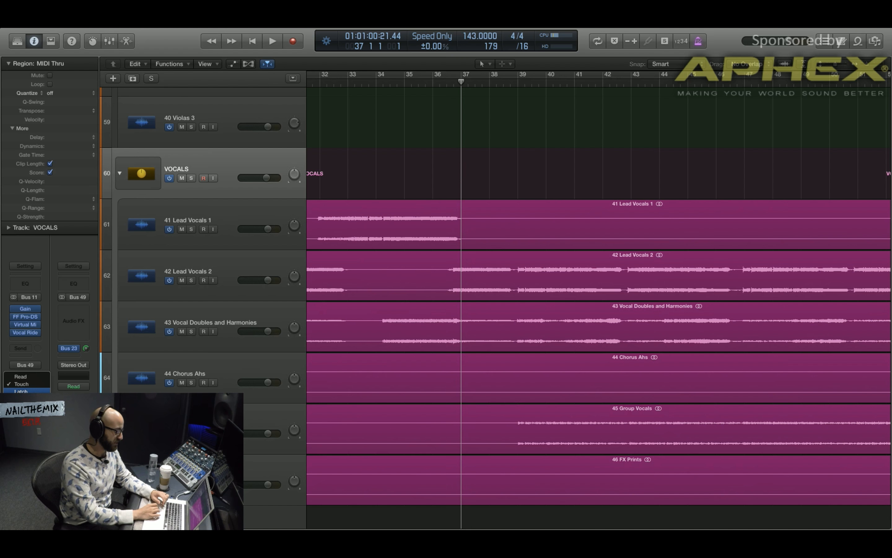
left_click(36, 375)
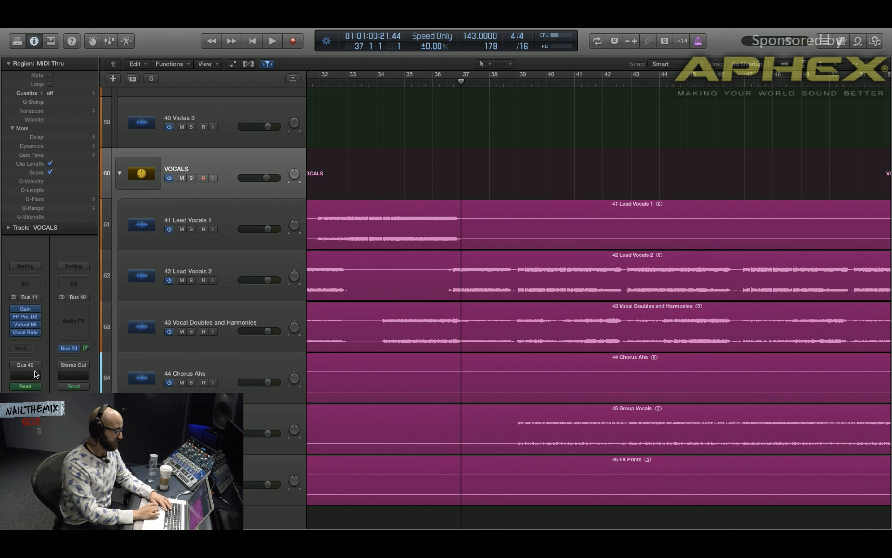
left_click(25, 333)
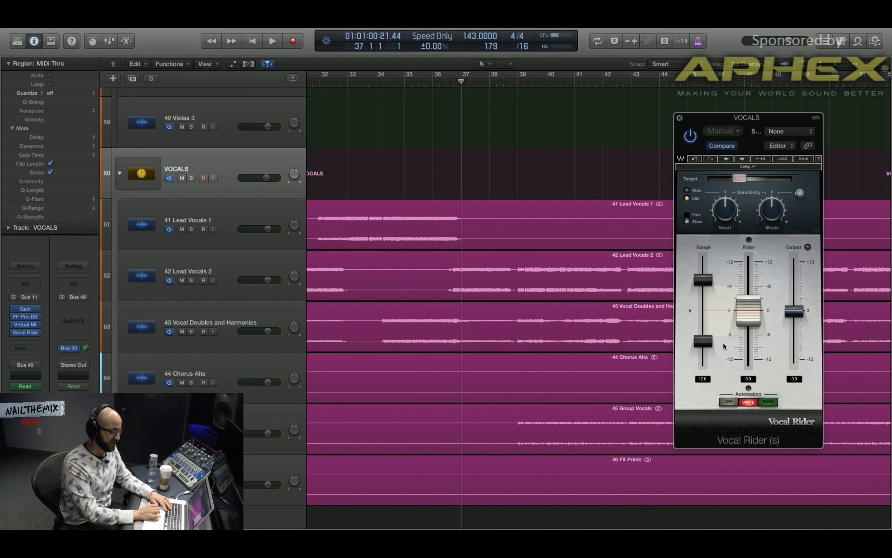
left_click(771, 401)
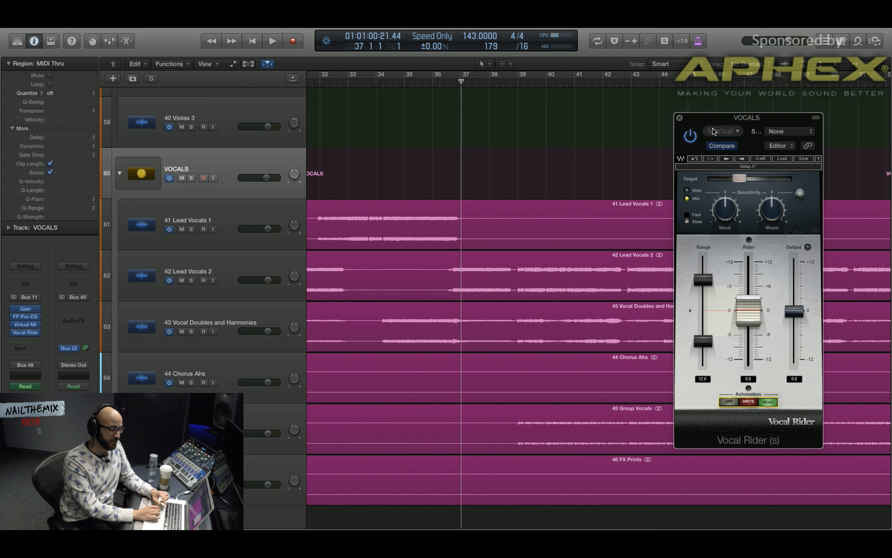
left_click(679, 118)
Step: Show the track automation for the vocal tracks around the chorus
key("super+Left")
key("super+Left")
key("super+Left")
key("super+Left")
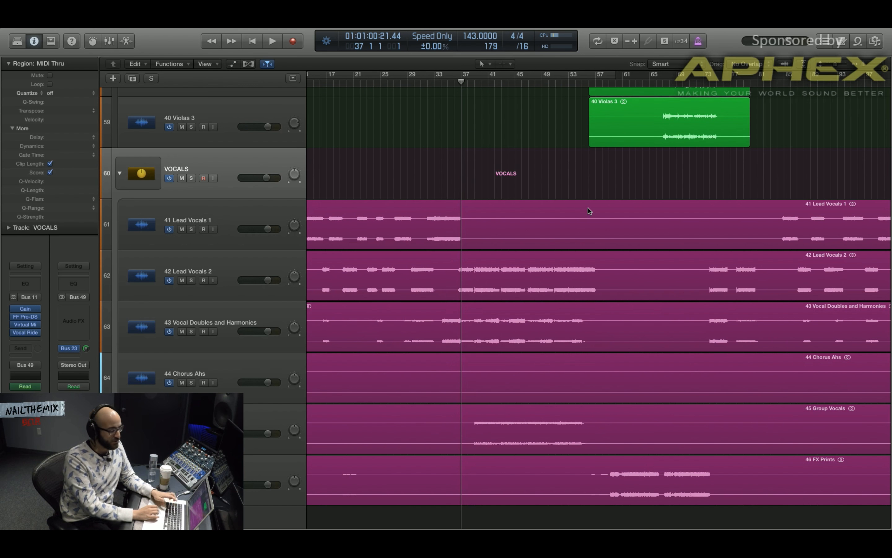
key("a")
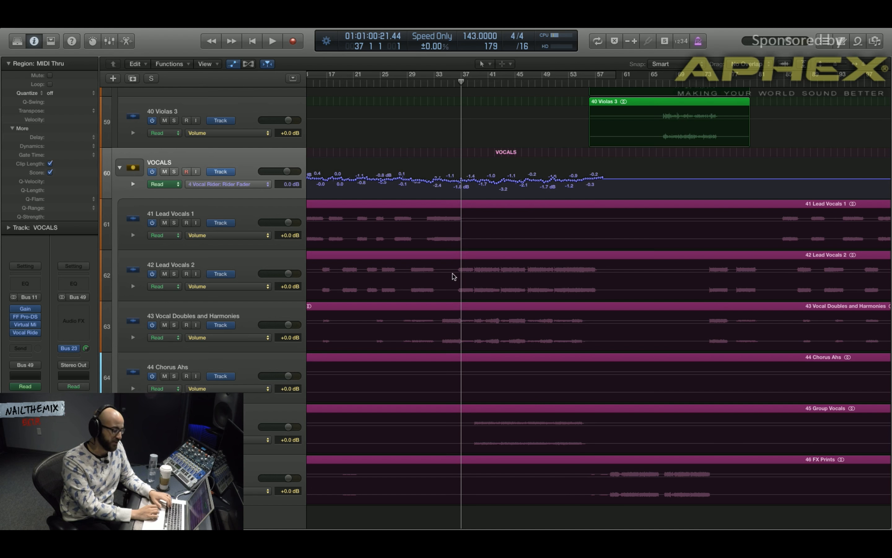
Step: Raise the Volume automation on 42 Lead Vocals 2 to +1.5 dB from about bar 36 to bar 59 and audition it from bar 37
left_click_drag(454, 276, 585, 268)
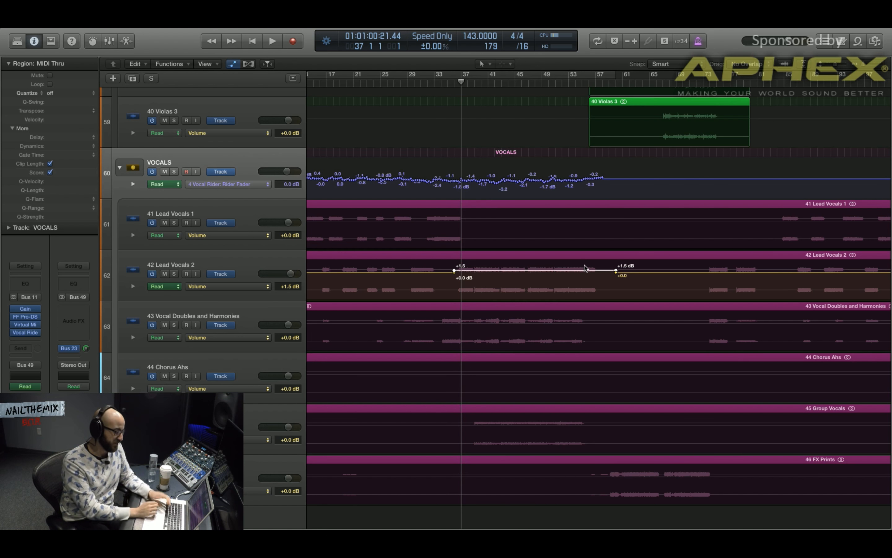
scroll(541, 276, "down", 3)
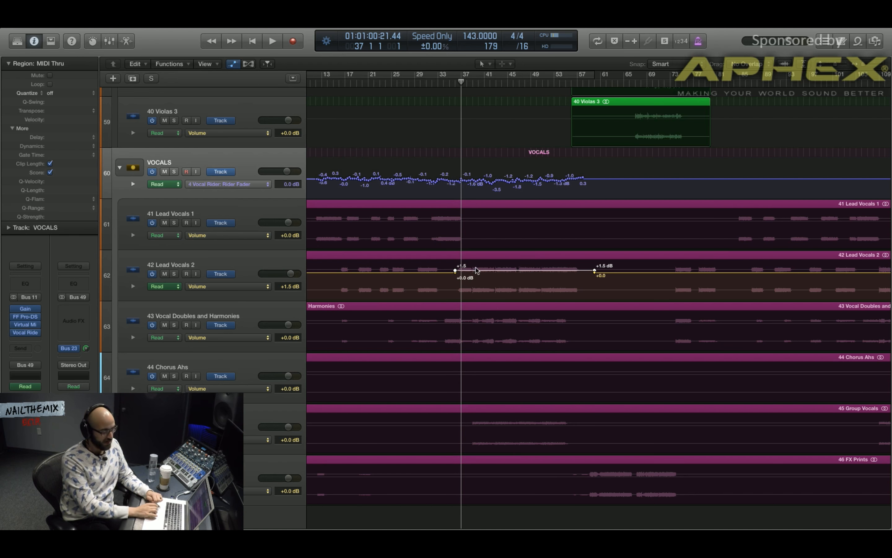
scroll(534, 356, "up", 5)
scroll(533, 356, "down", 6)
key("super+Left")
key("space")
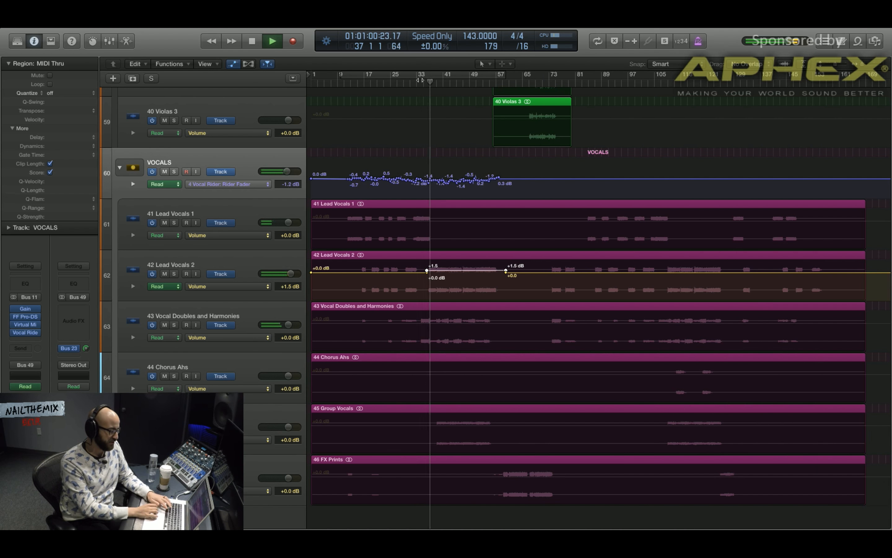
scroll(546, 219, "up", 5)
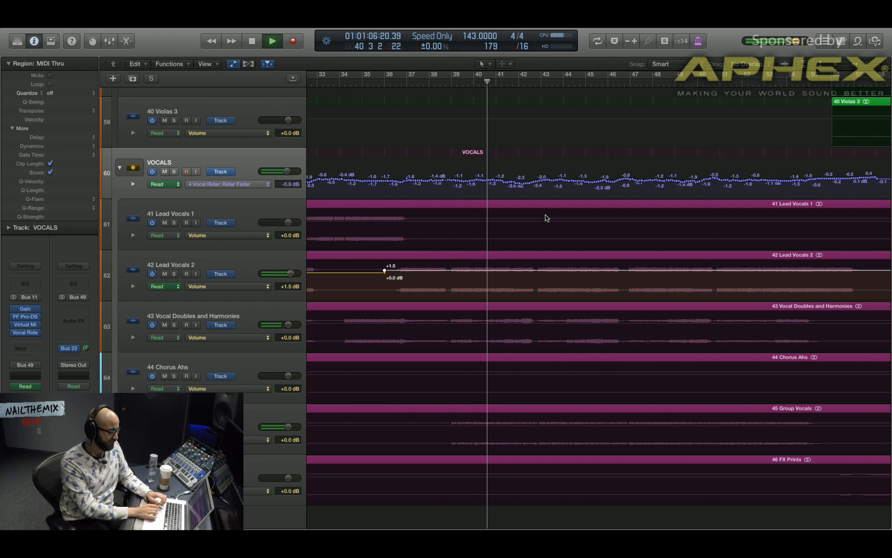
Step: Stop playback and undo the Volume boost on 42 Lead Vocals 2
key("space")
key("super+z")
key("super+z")
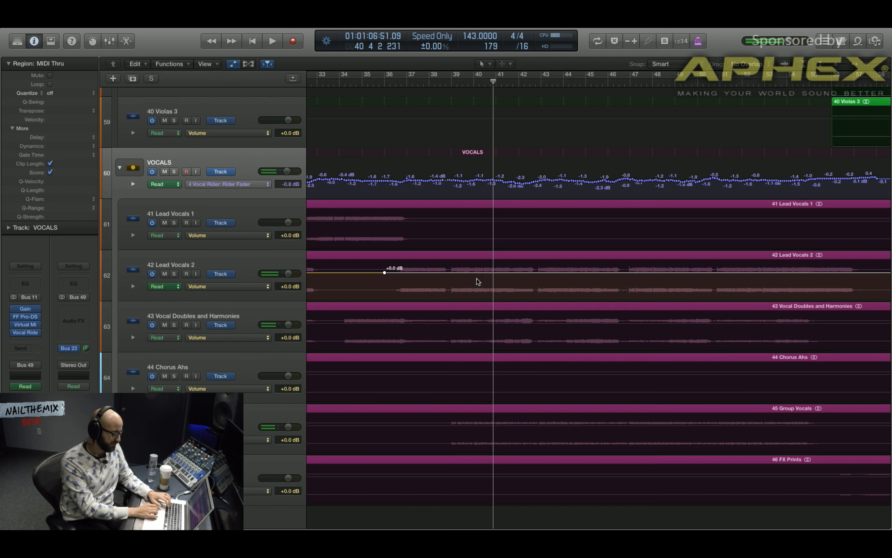
Step: Raise the Volume automation on 42 Lead Vocals 2 to +1.5 dB from bar 39 to about bar 57, hide the automation and audition the chorus
left_click_drag(450, 271, 823, 273)
key("space")
key("z")
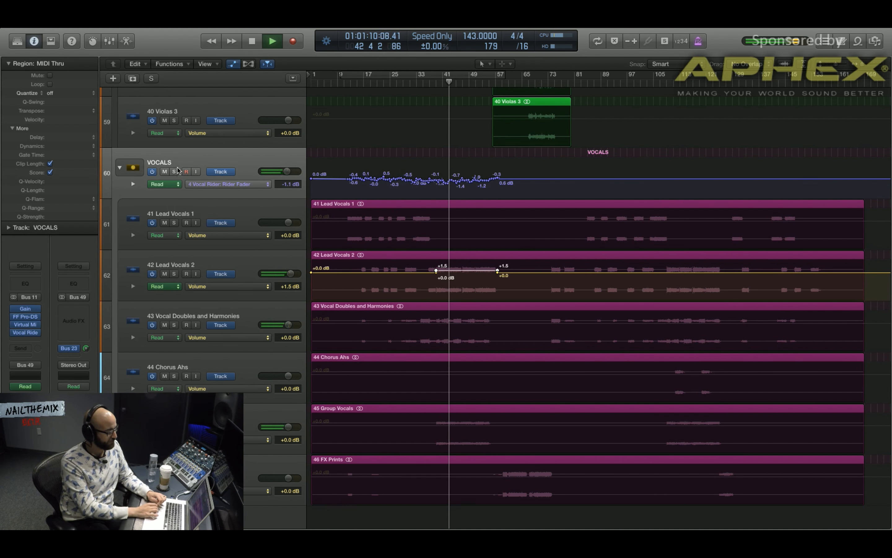
key("a")
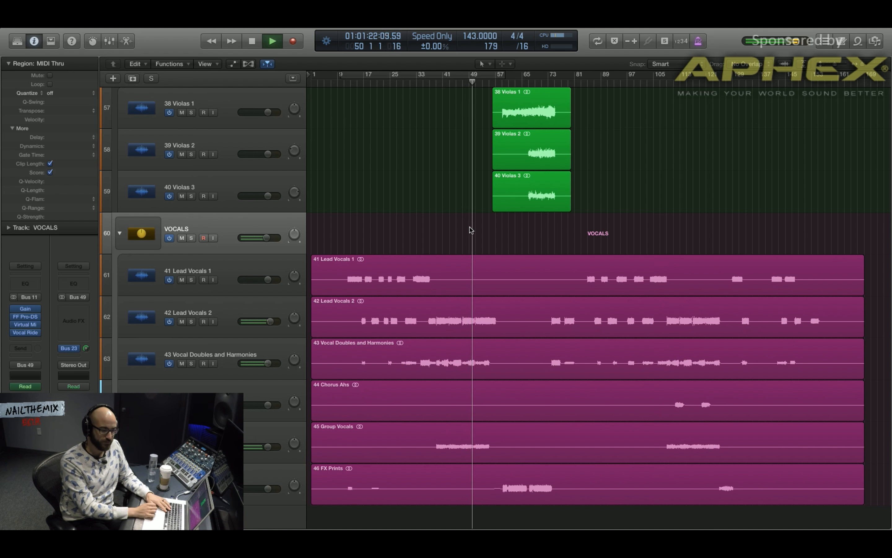
key("space")
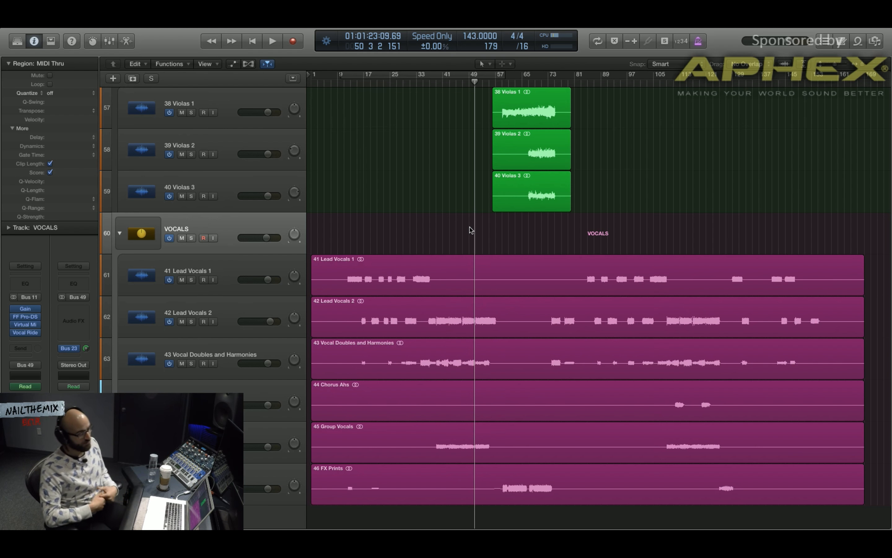
Step: Solo 43 Vocal Doubles and Harmonies and place the playhead at bar 39, where the group vocals begin
key("super+Right")
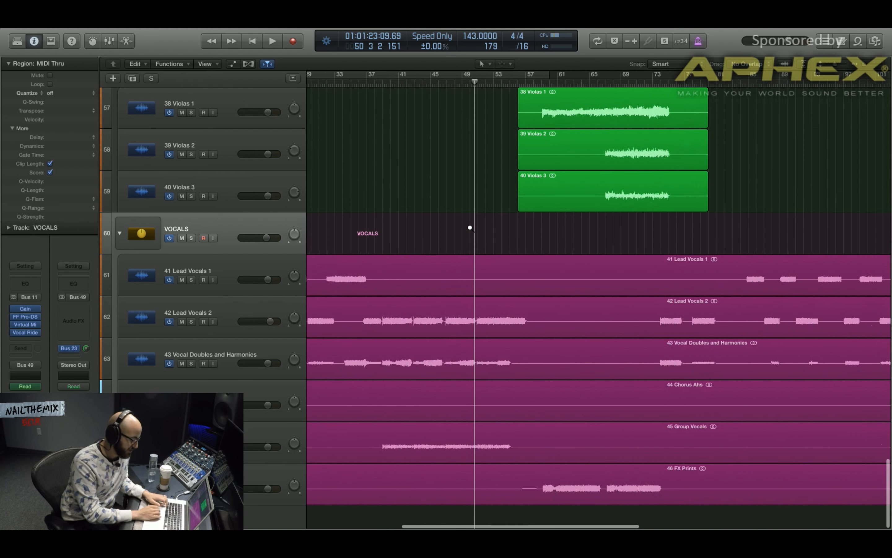
key("super+Down")
scroll(470, 226, "down", 3)
scroll(470, 227, "left", 10)
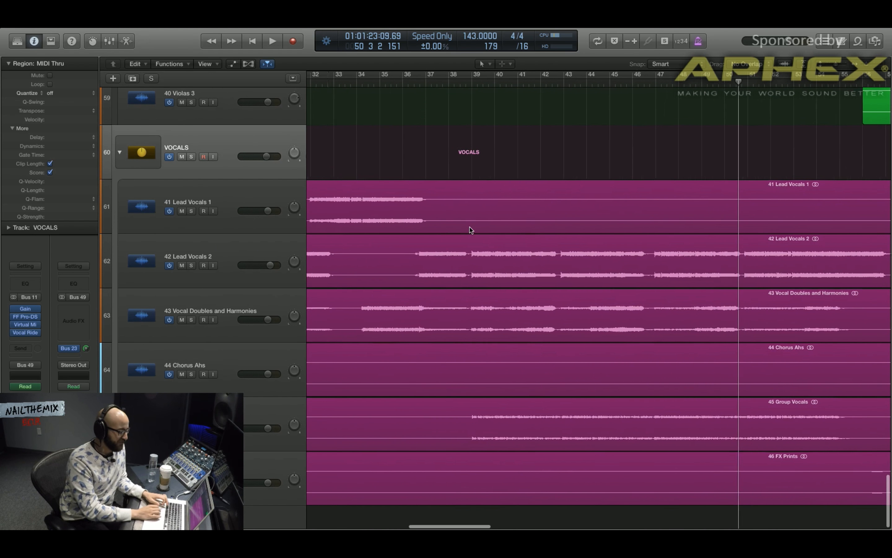
left_click(191, 319)
left_click(614, 82)
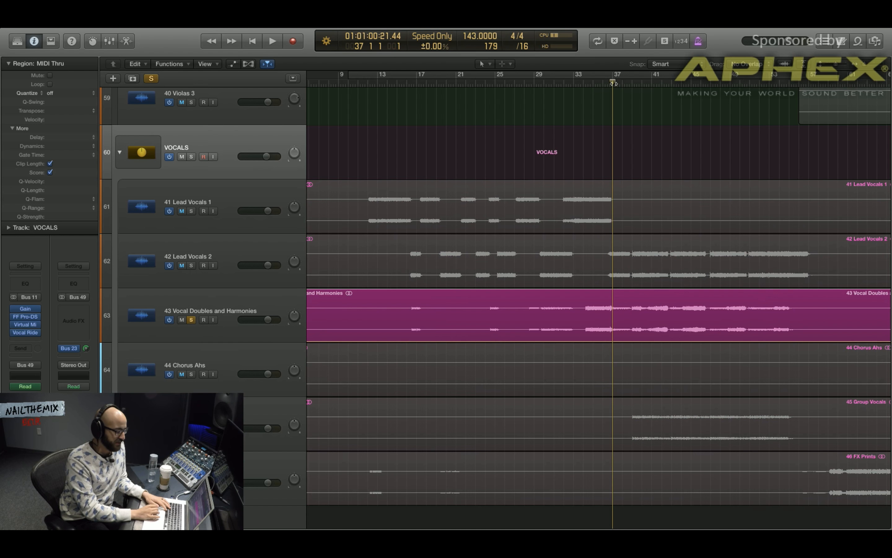
left_click(642, 81)
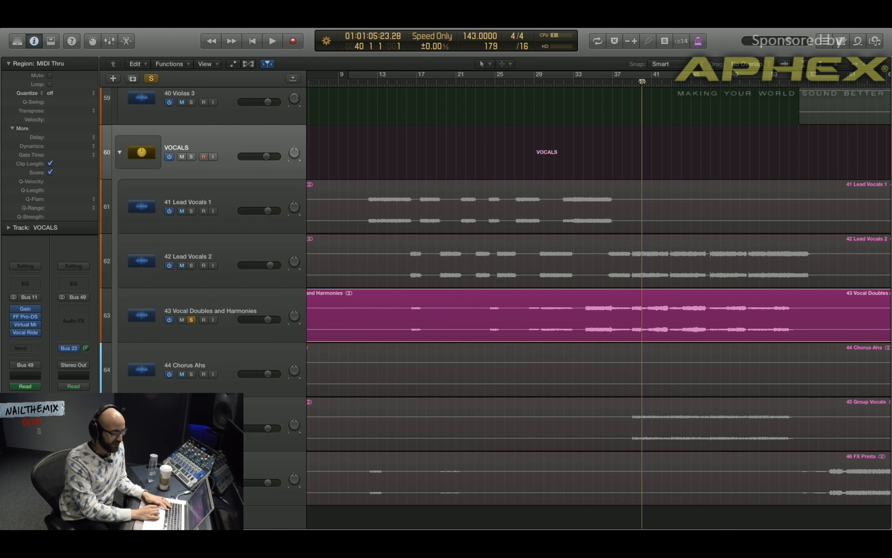
left_click(632, 82)
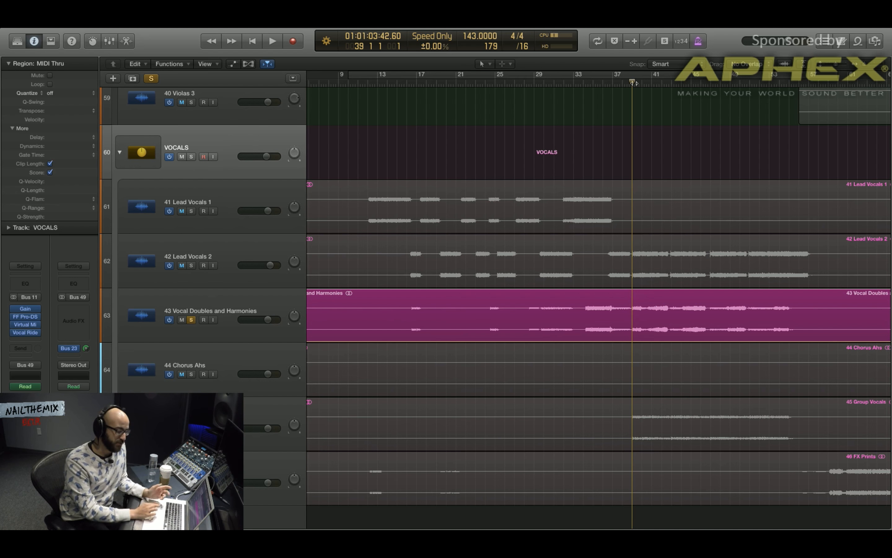
Step: Solo VOCALS briefly, clear the solo, and check the vocal automation around bar 39 before hiding it again
left_click(191, 157)
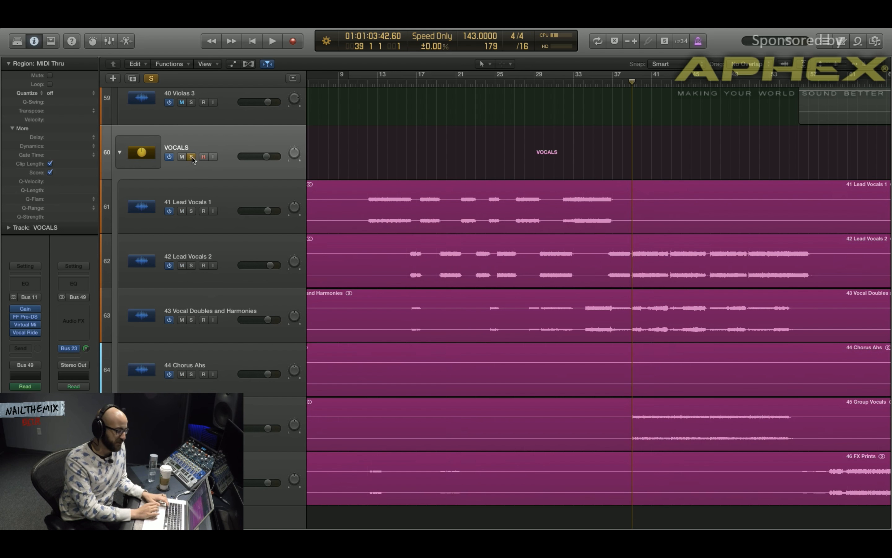
left_click(191, 157)
key("a")
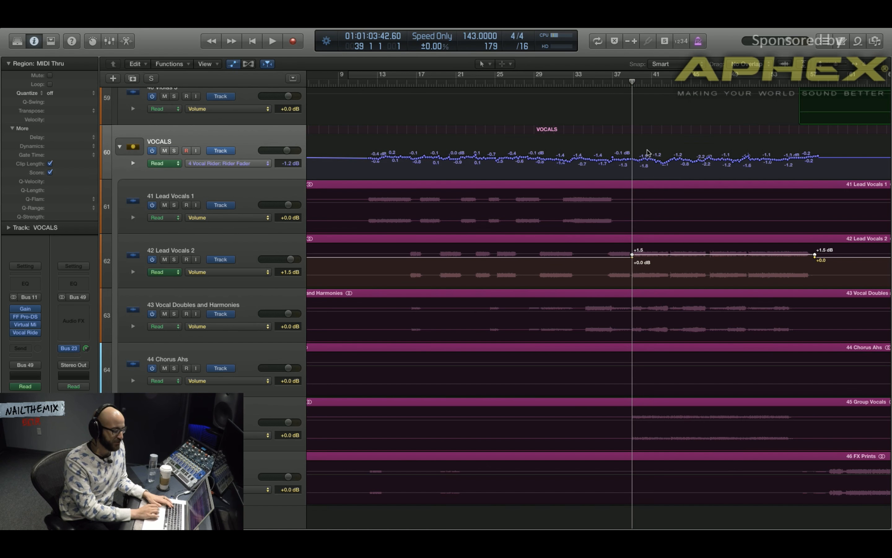
key("a")
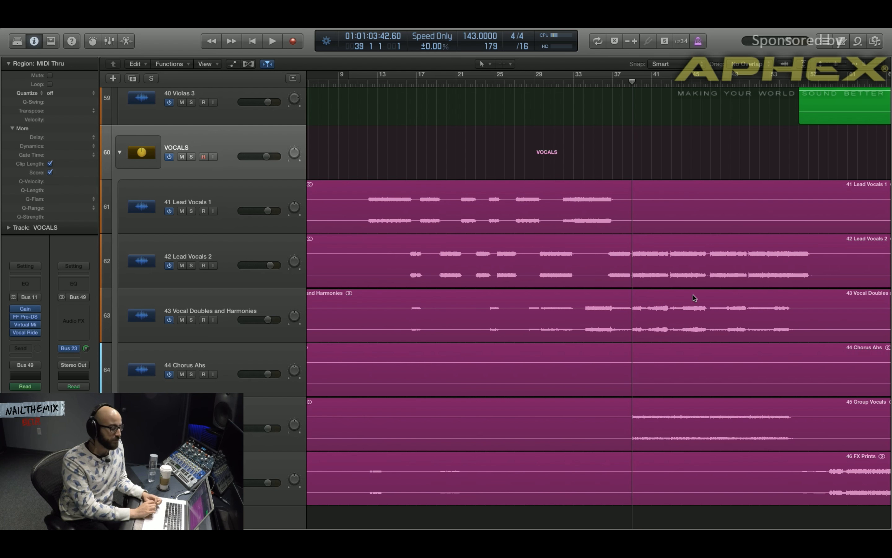
key("z")
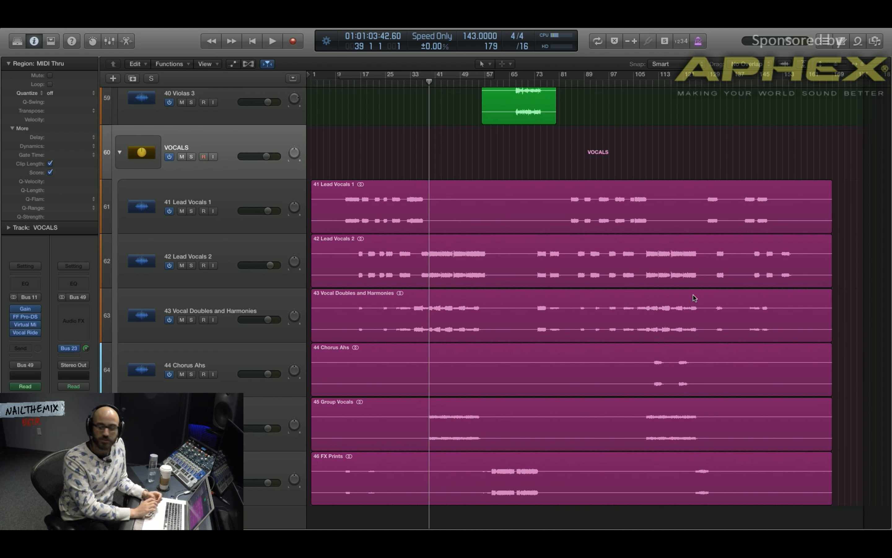